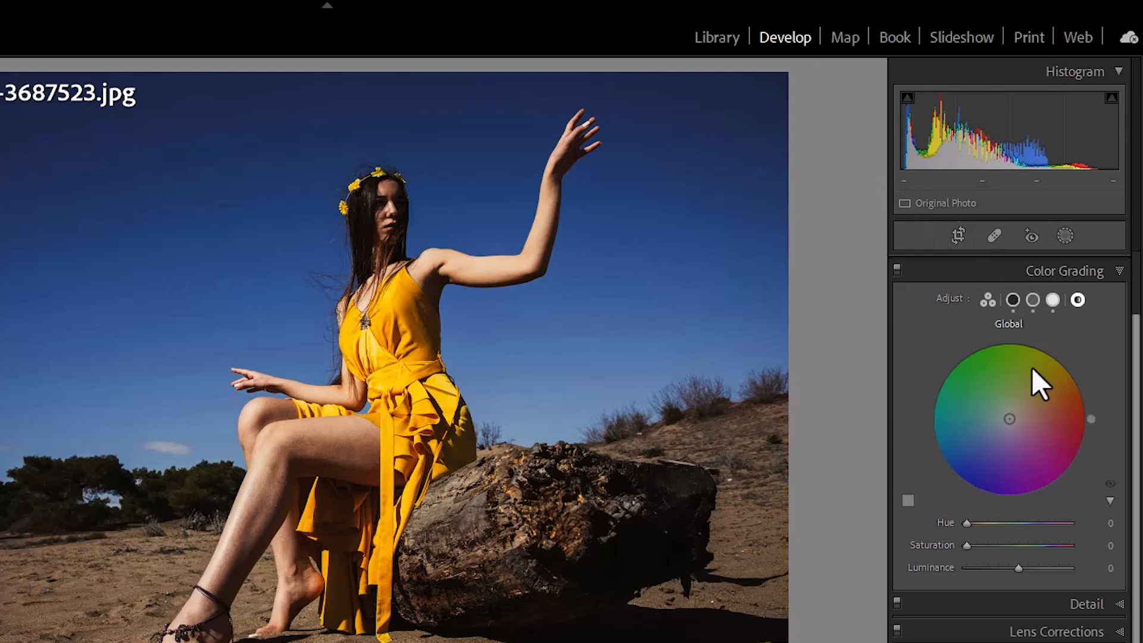
Open the global Color Grading controls and compare the photo with the grading off and on.
click(1013, 276)
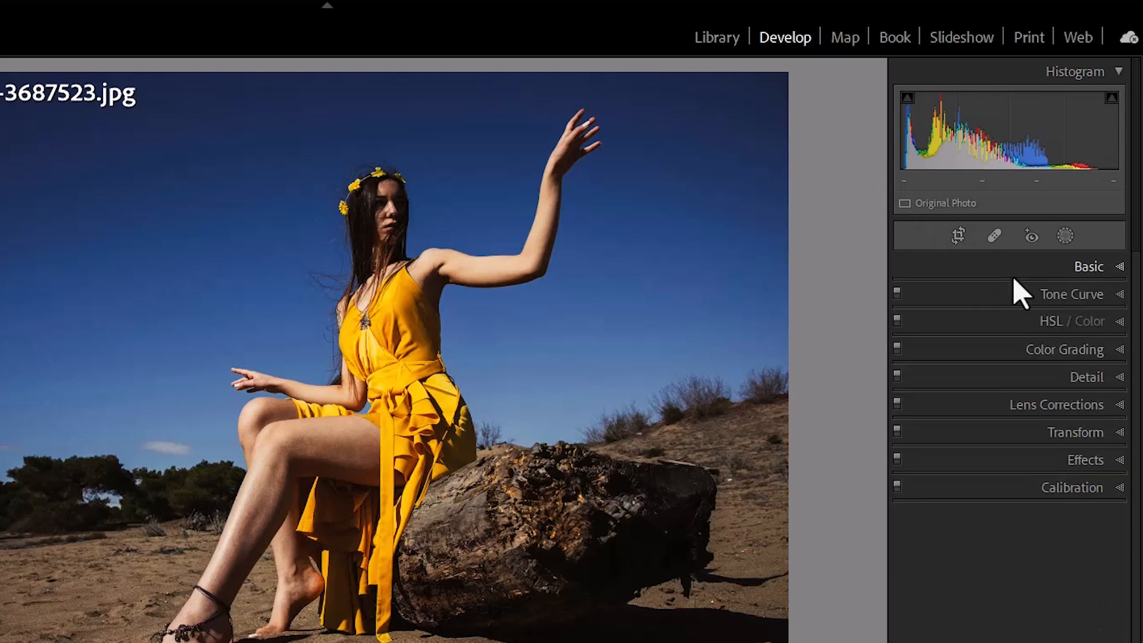
click(1064, 352)
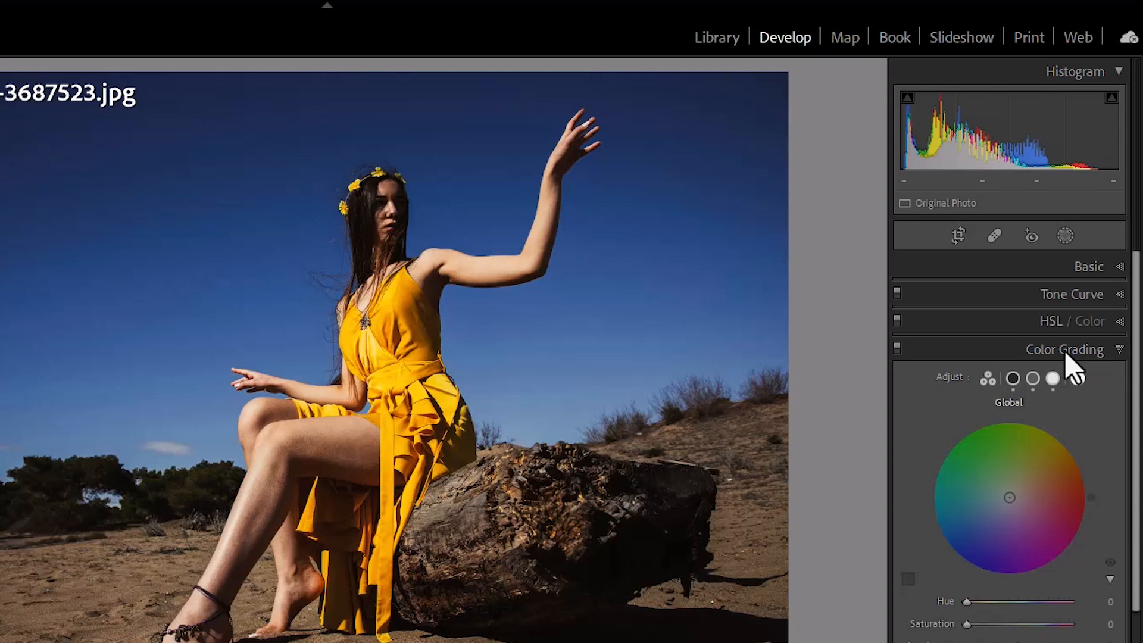
click(1078, 378)
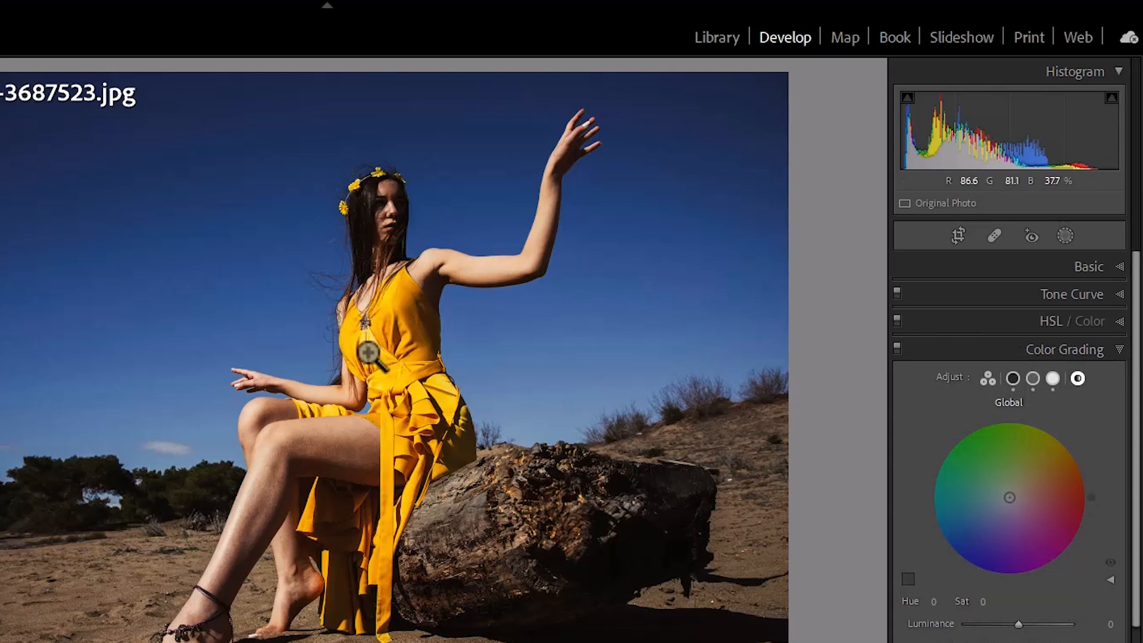
click(897, 346)
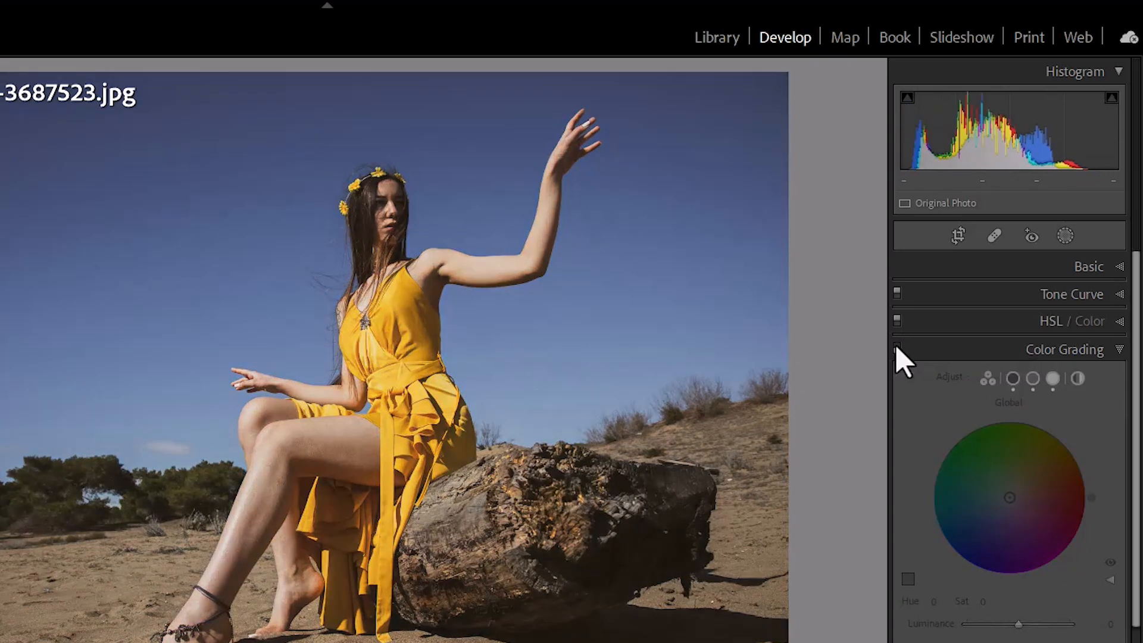
click(897, 347)
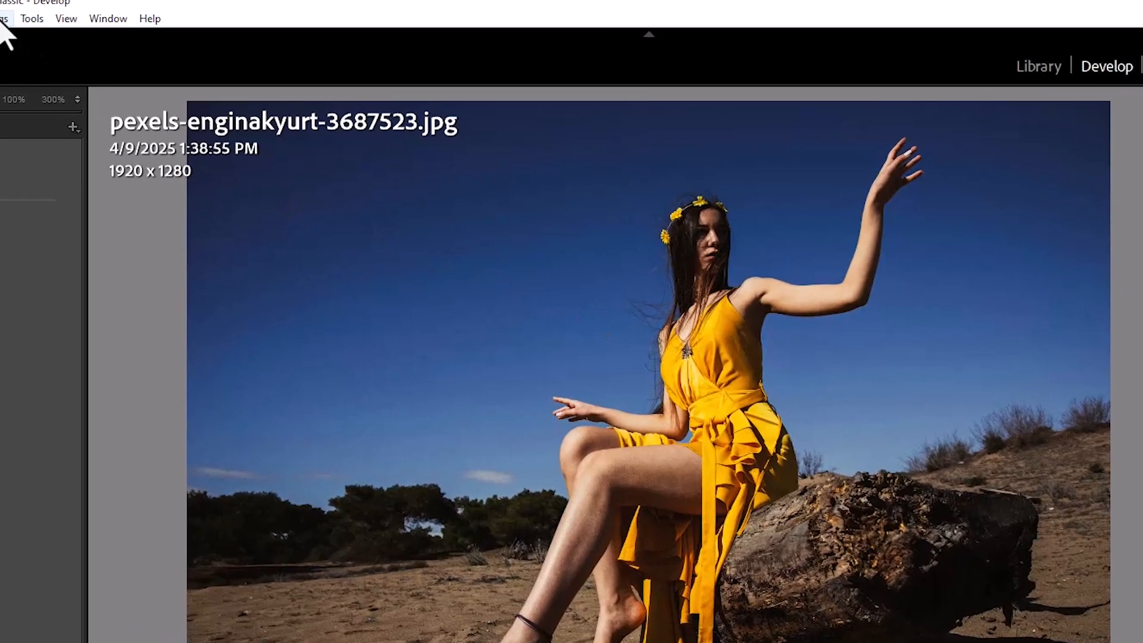
Reset all develop settings of the photo.
click(114, 29)
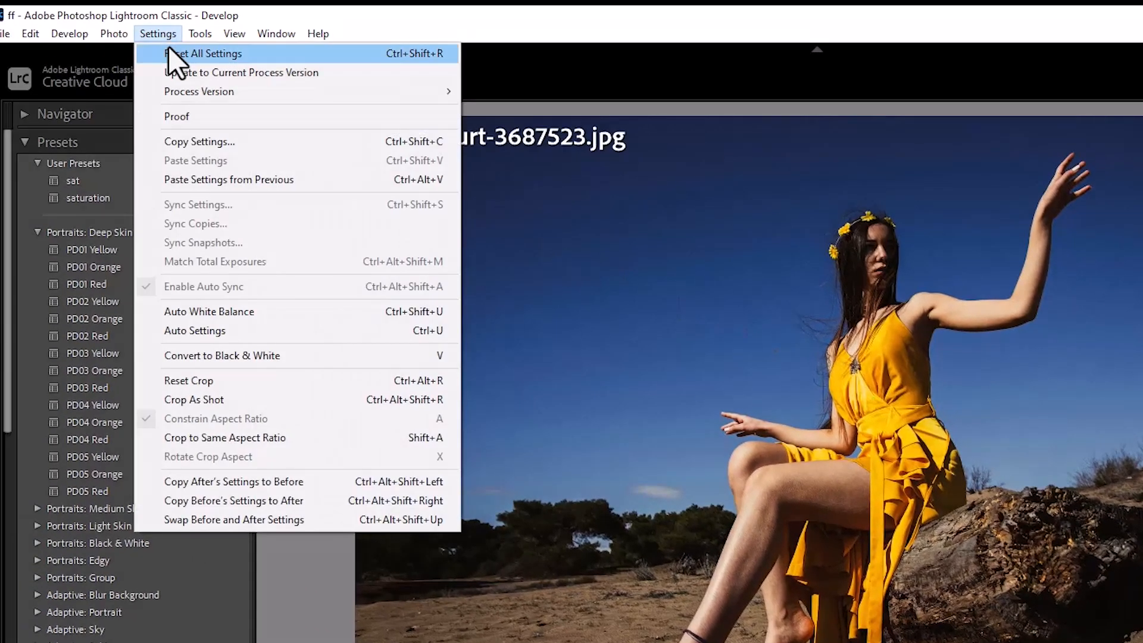
click(126, 48)
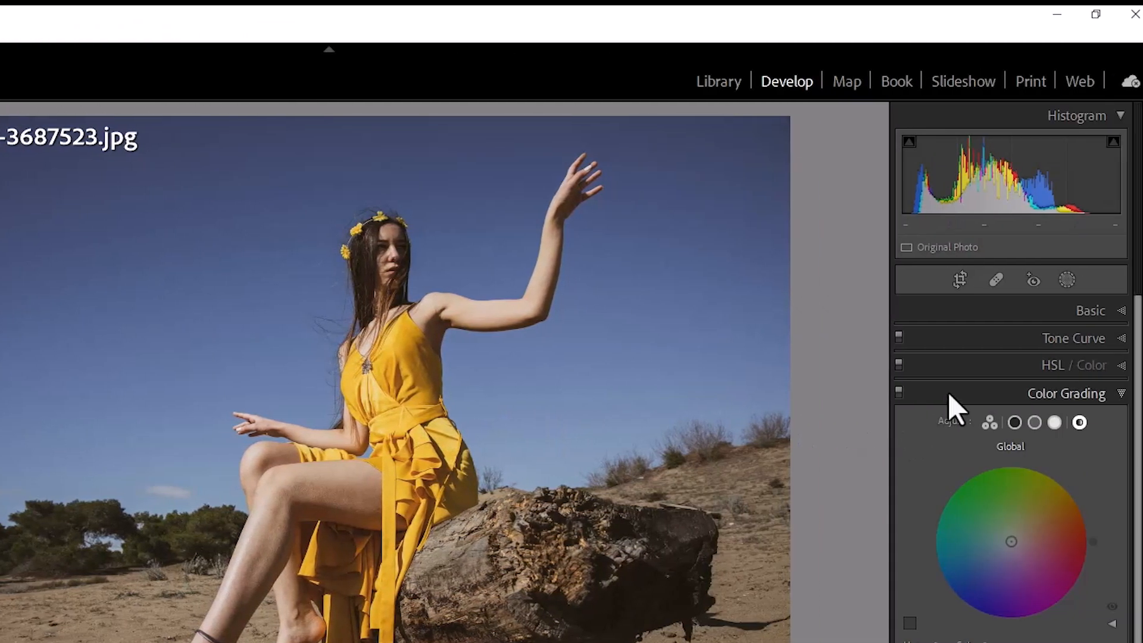
Look through the three-way, shadows and midtones views of the color grading wheels.
click(992, 425)
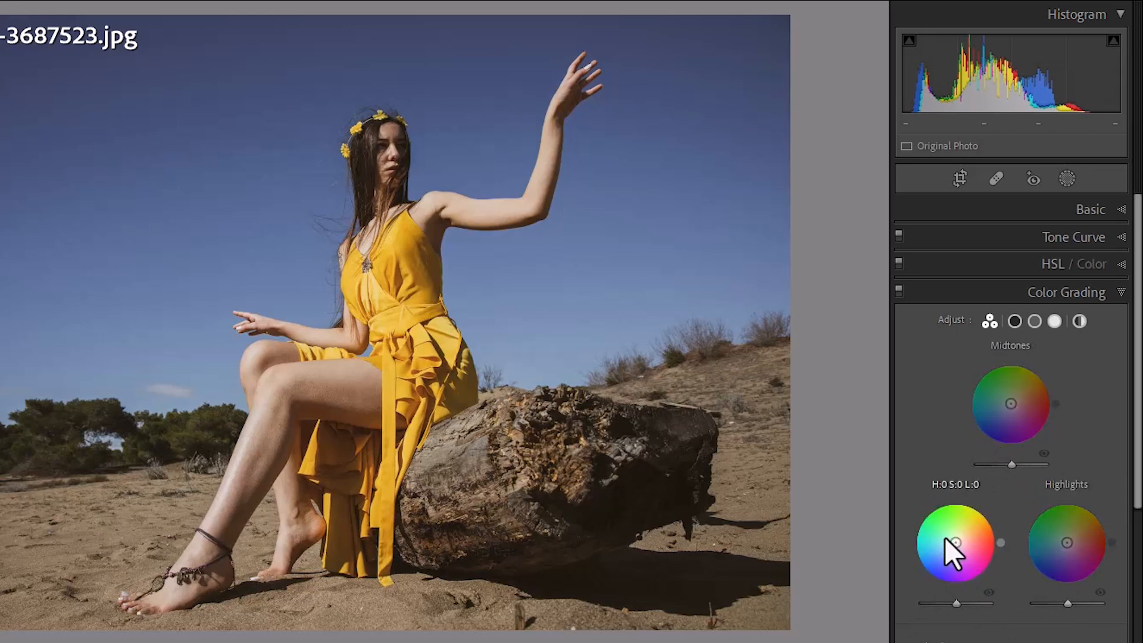
click(1014, 322)
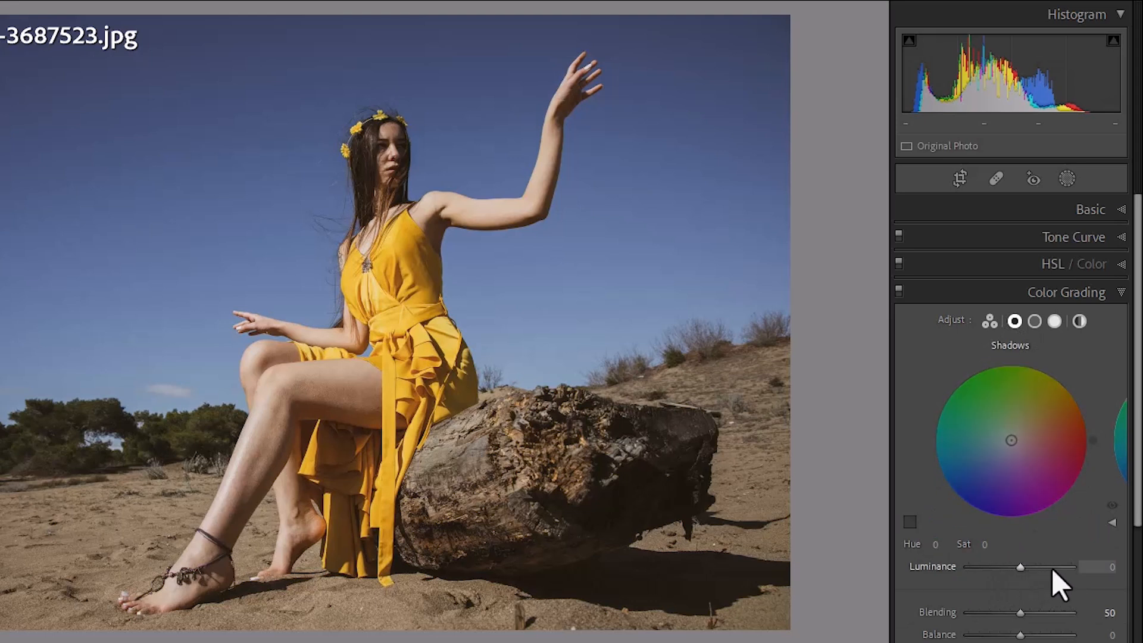
click(1030, 322)
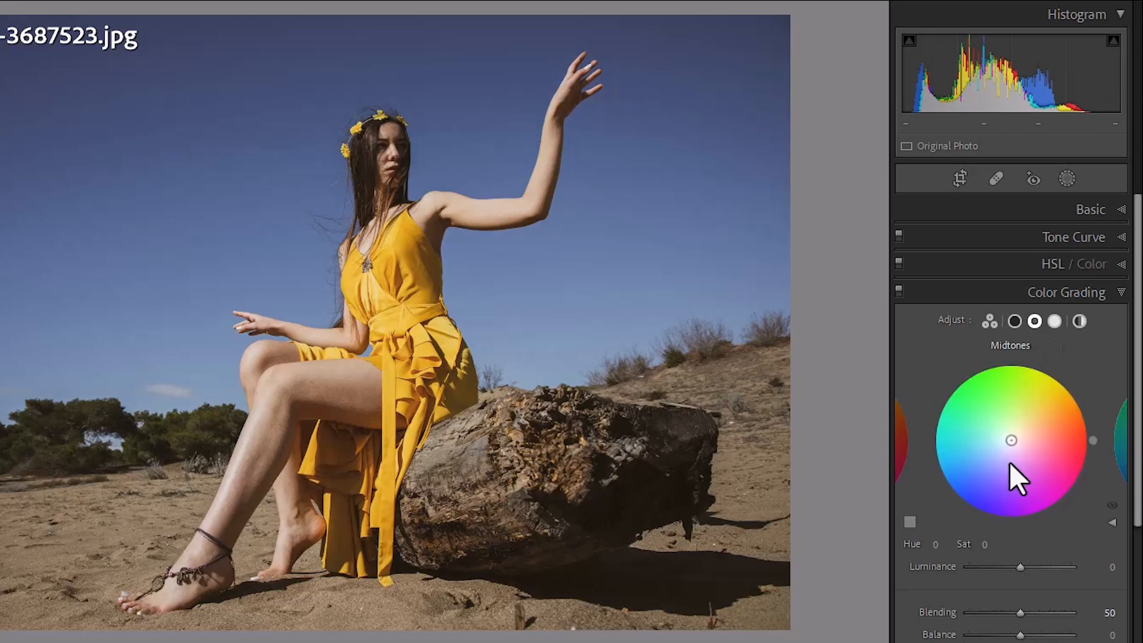
Show the hue and saturation sliders for the highlights and set hue to 39 and saturation to 83.
click(1053, 324)
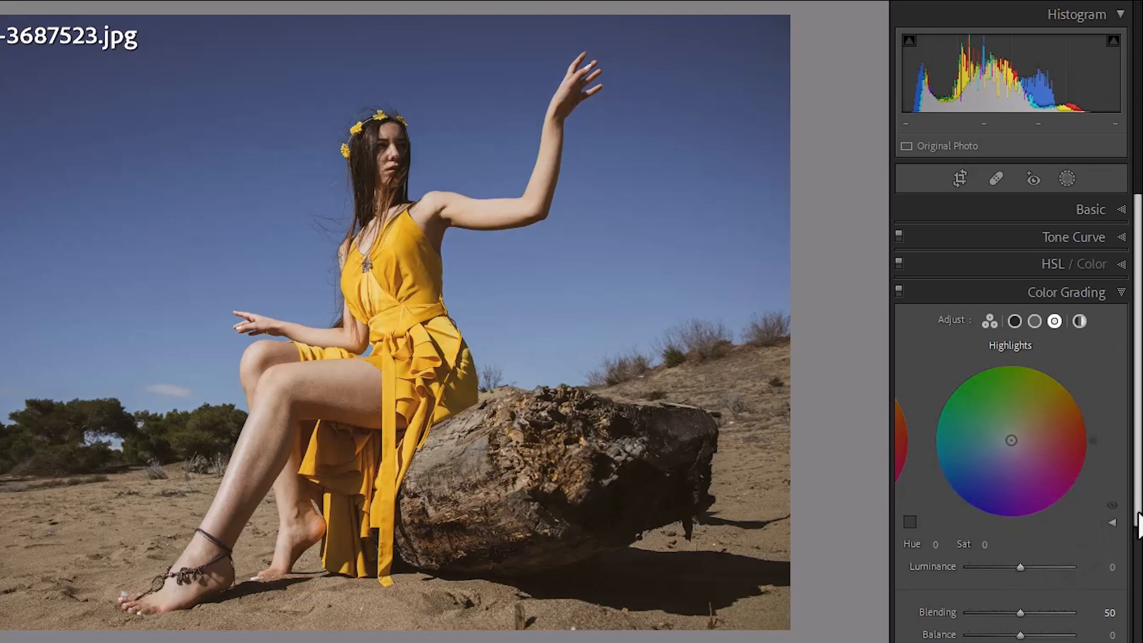
scroll(1137, 539, down, 1)
scroll(1139, 548, down, 1)
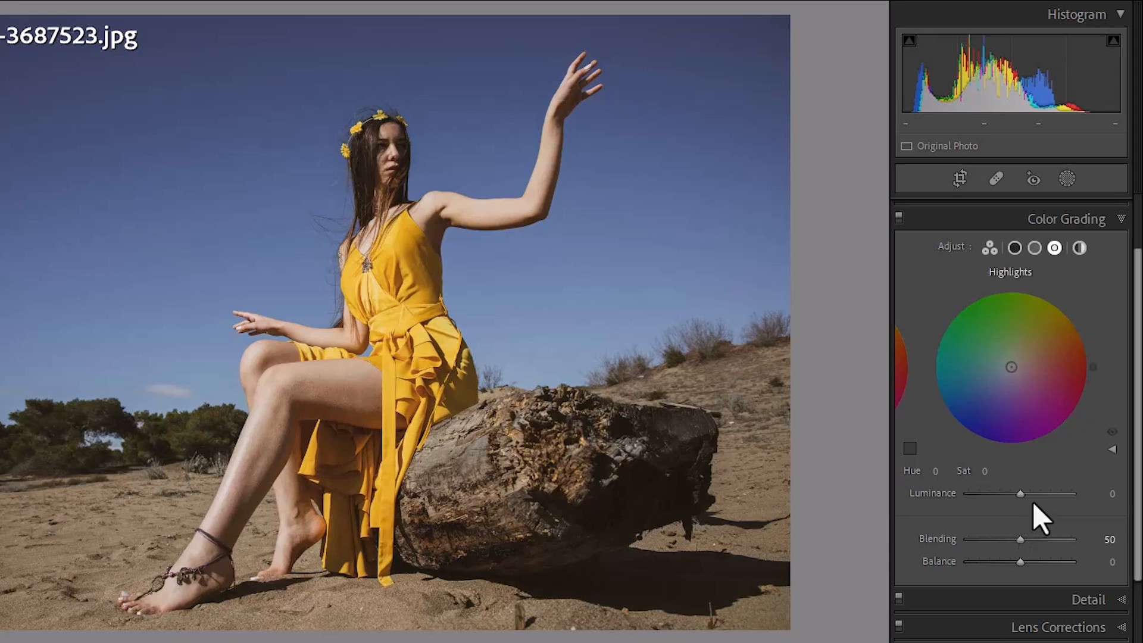
click(1112, 448)
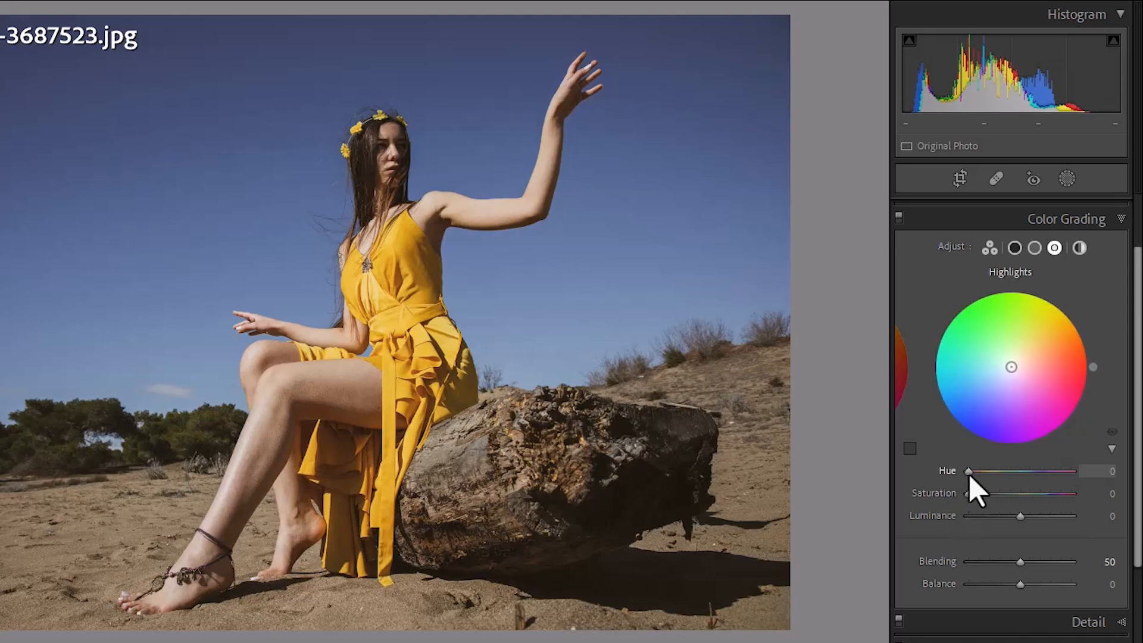
drag(969, 474, 981, 474)
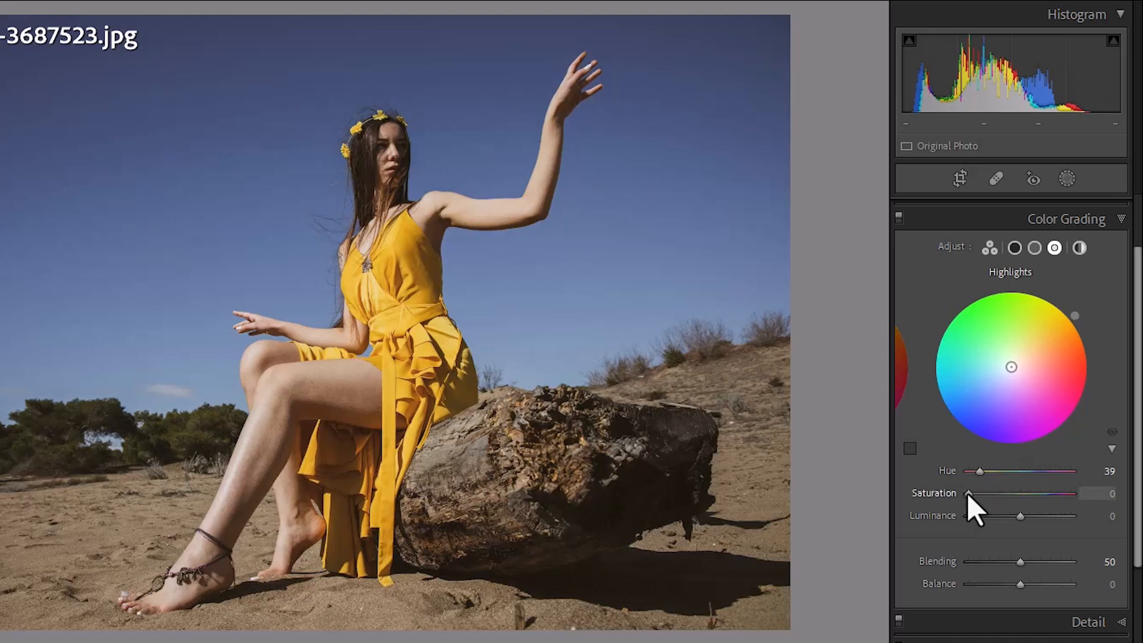
drag(967, 494, 1041, 485)
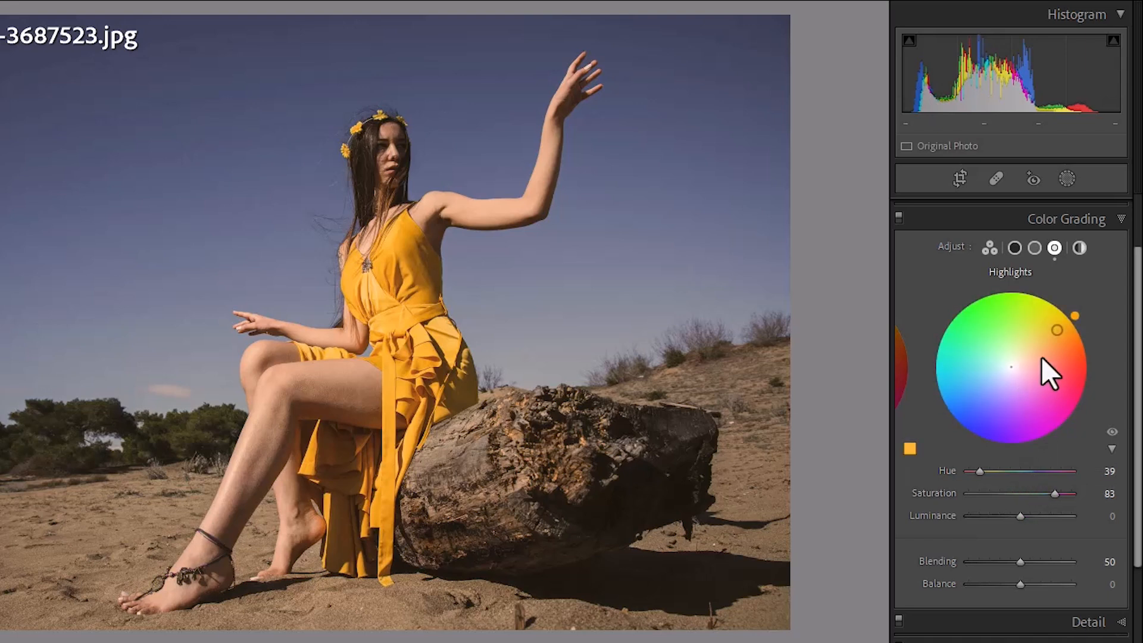
Try other highlight colors on the wheel, including hue 195 with saturation 77, and undo the changes.
drag(1075, 316, 1078, 411)
key(ctrl+z)
key(ctrl)
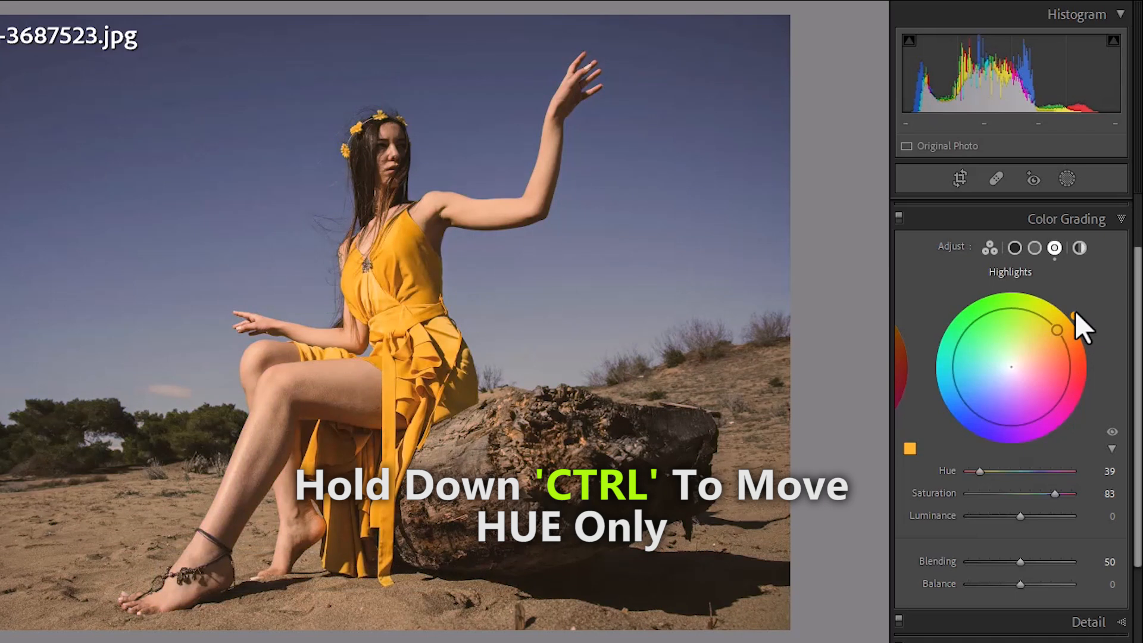
drag(1075, 311, 933, 388)
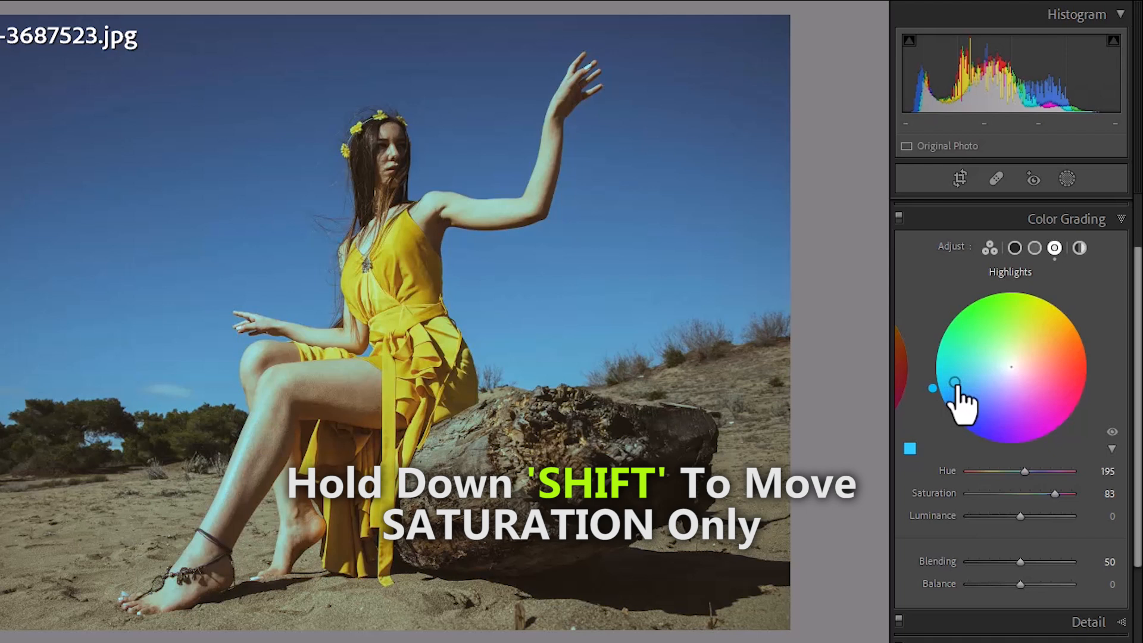
mouse_move(955, 384)
mouse_down()
mouse_move(1012, 365)
mouse_move(954, 378)
mouse_up()
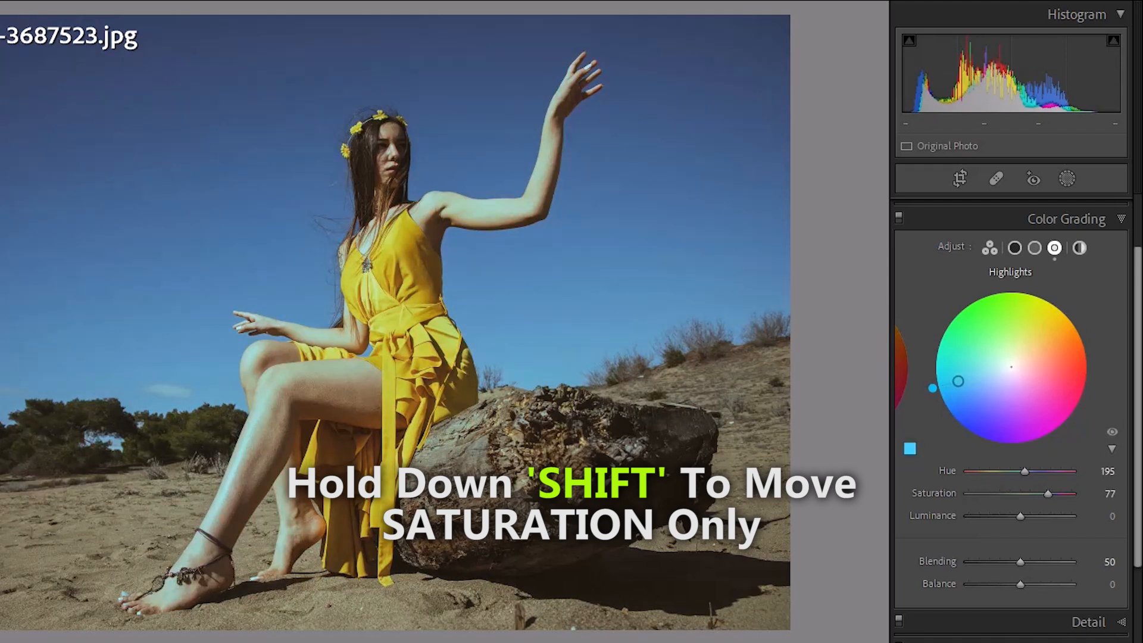
key(ctrl+z)
key(ctrl+z)
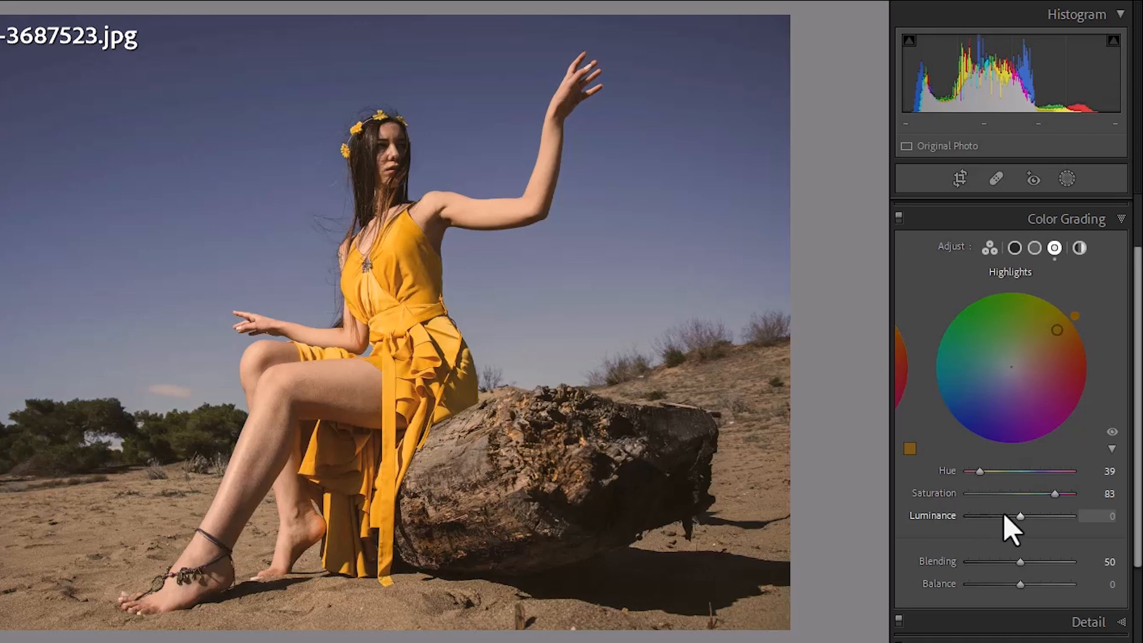
Set the highlights luminance to +65.
drag(1020, 516, 1055, 515)
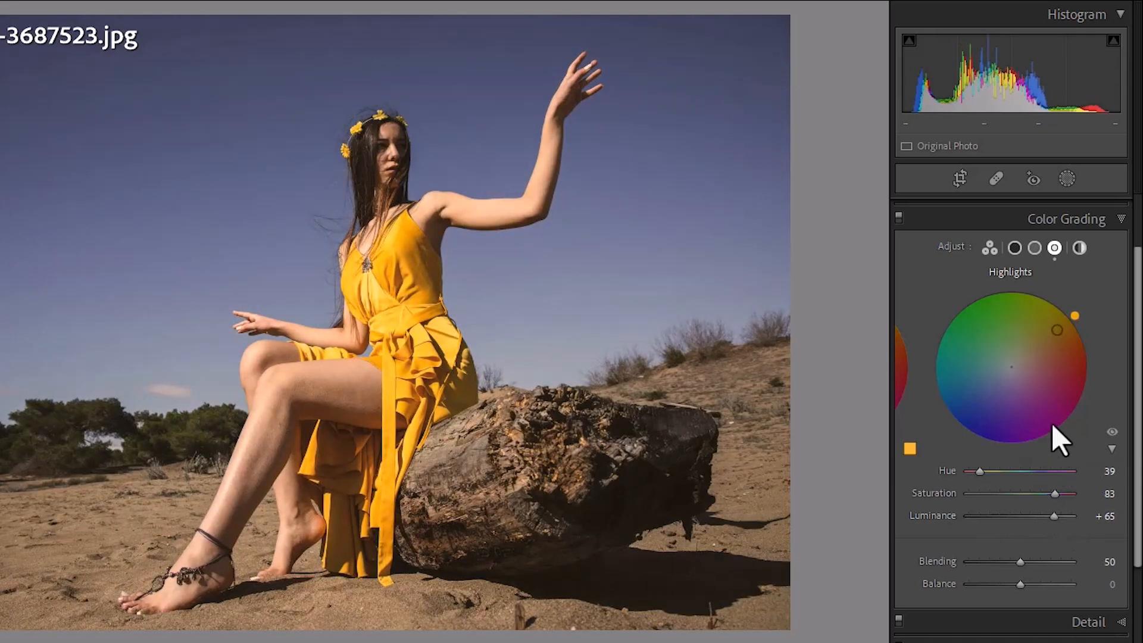
Grade the midtones with hue 54, saturation 3 and luminance +67.
click(1035, 248)
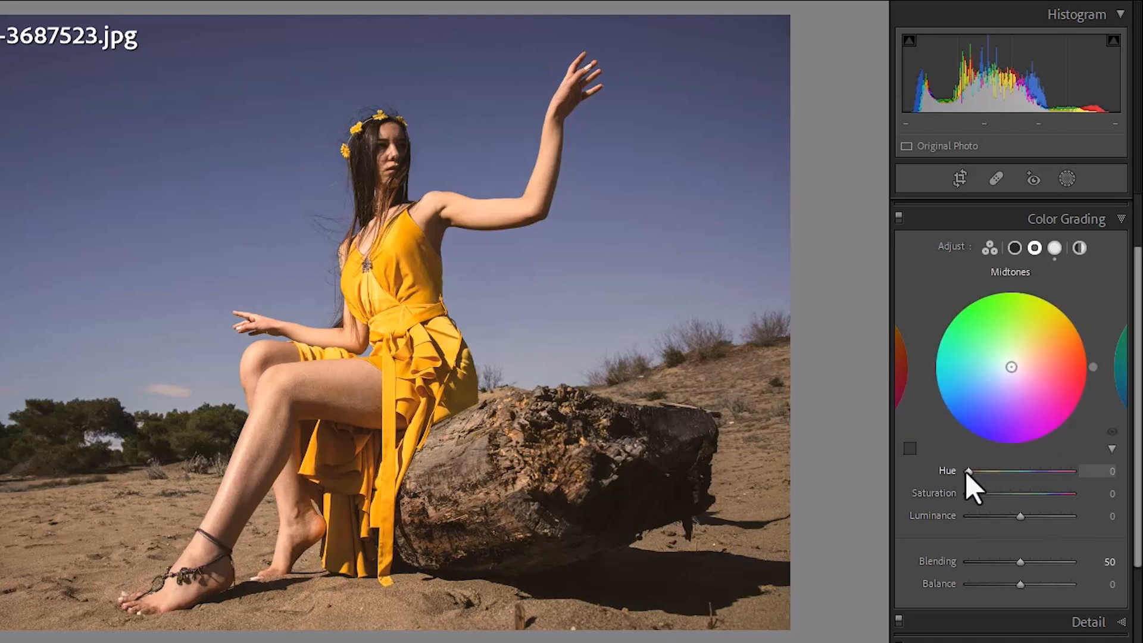
drag(967, 472, 982, 473)
drag(981, 473, 983, 474)
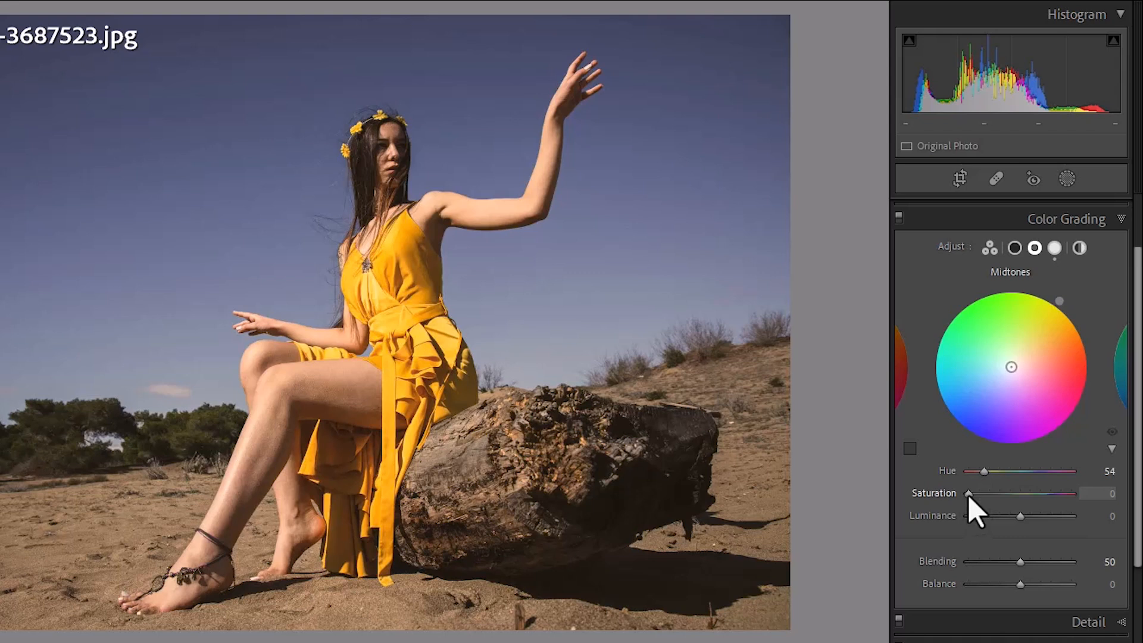
drag(968, 494, 971, 495)
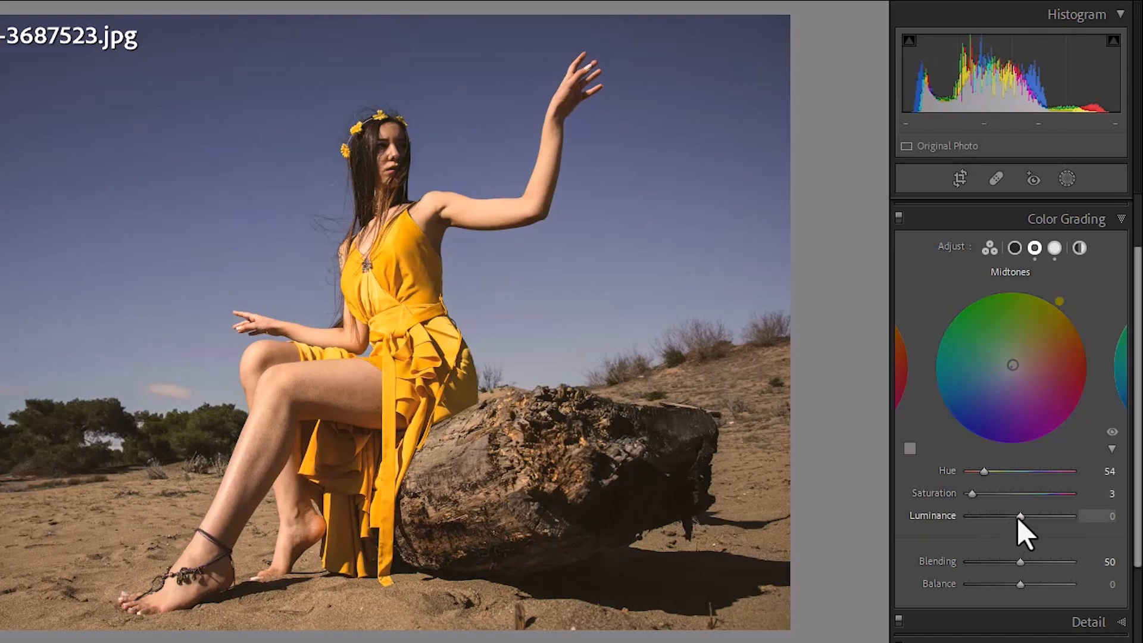
drag(1019, 517, 1059, 516)
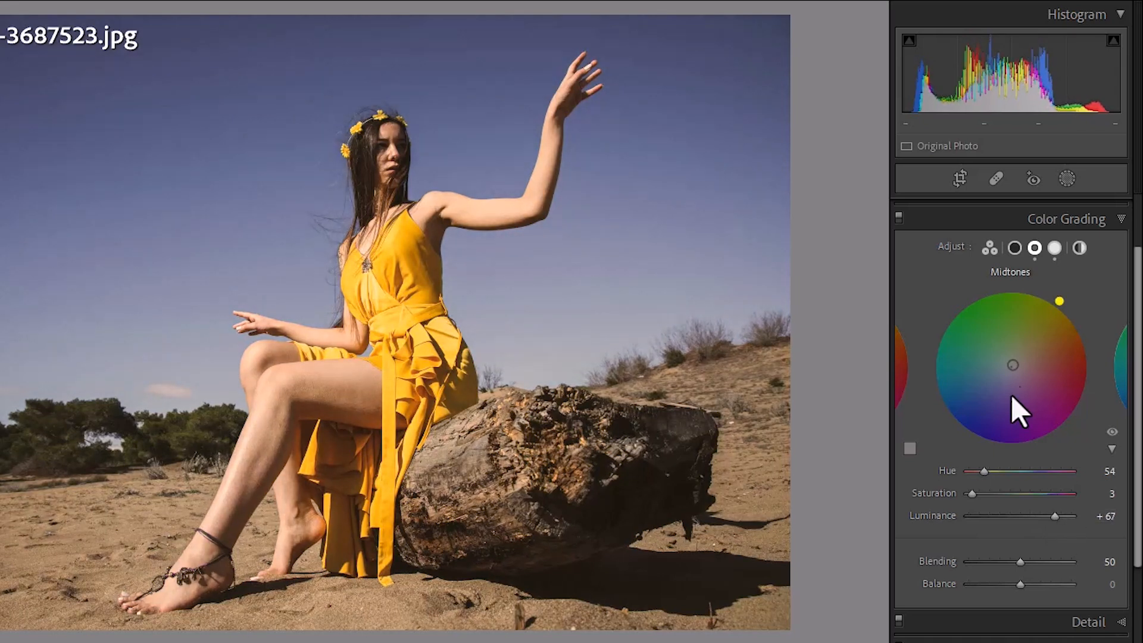
Grade the shadows with hue 246, saturation 8 and luminance -87.
click(1013, 249)
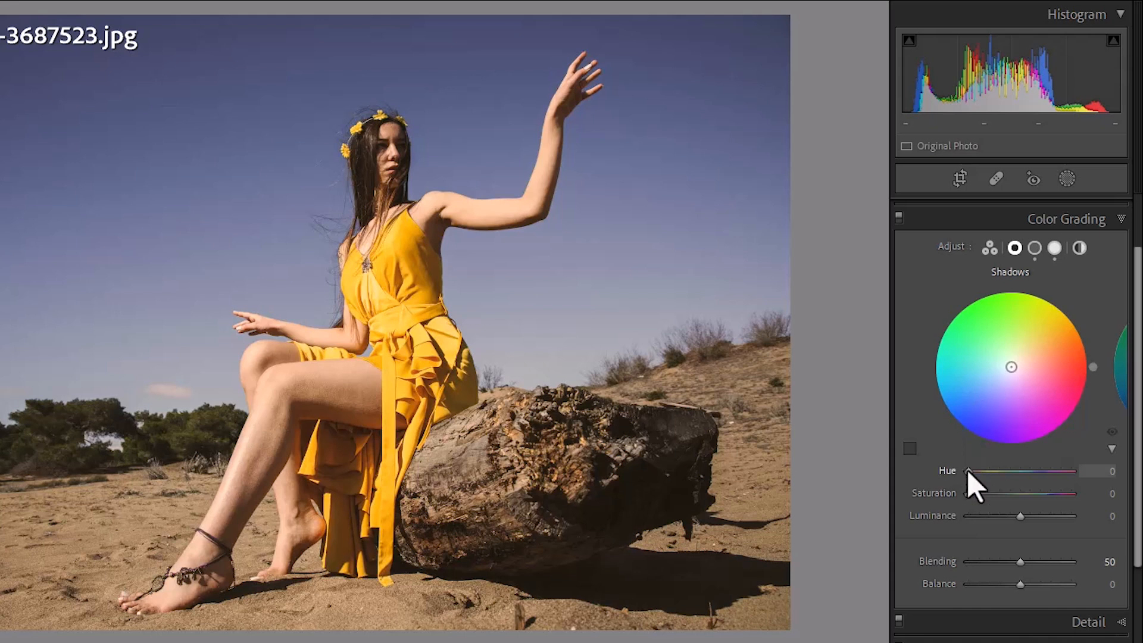
drag(968, 471, 1042, 472)
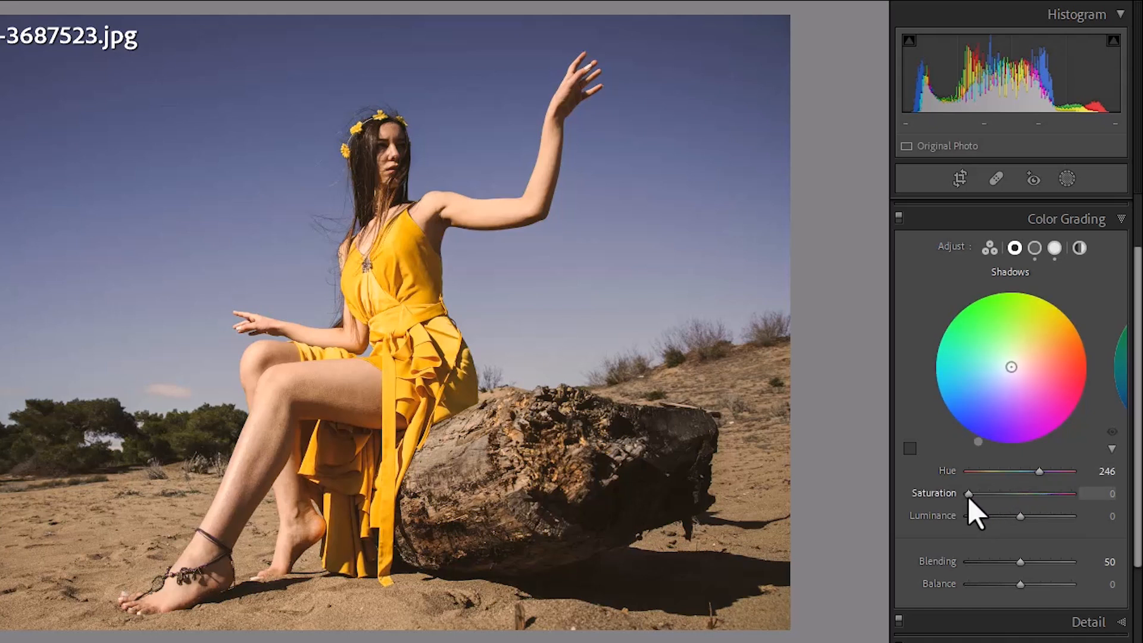
mouse_move(970, 497)
mouse_down()
mouse_move(1012, 513)
mouse_move(972, 520)
mouse_move(1063, 513)
mouse_move(977, 524)
mouse_up()
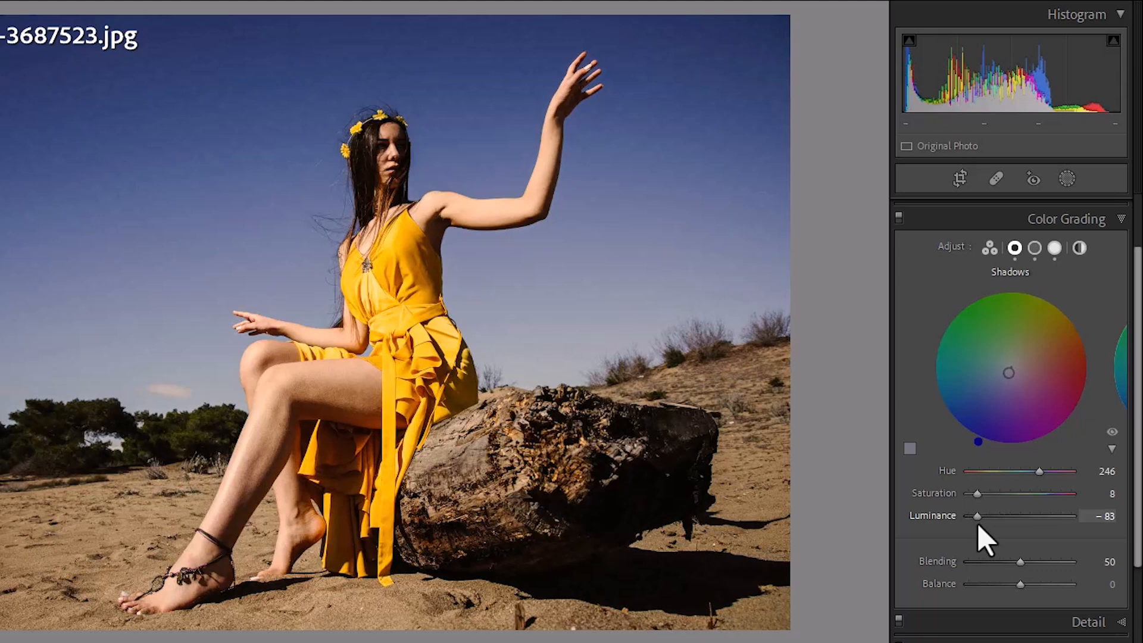
drag(978, 523, 975, 521)
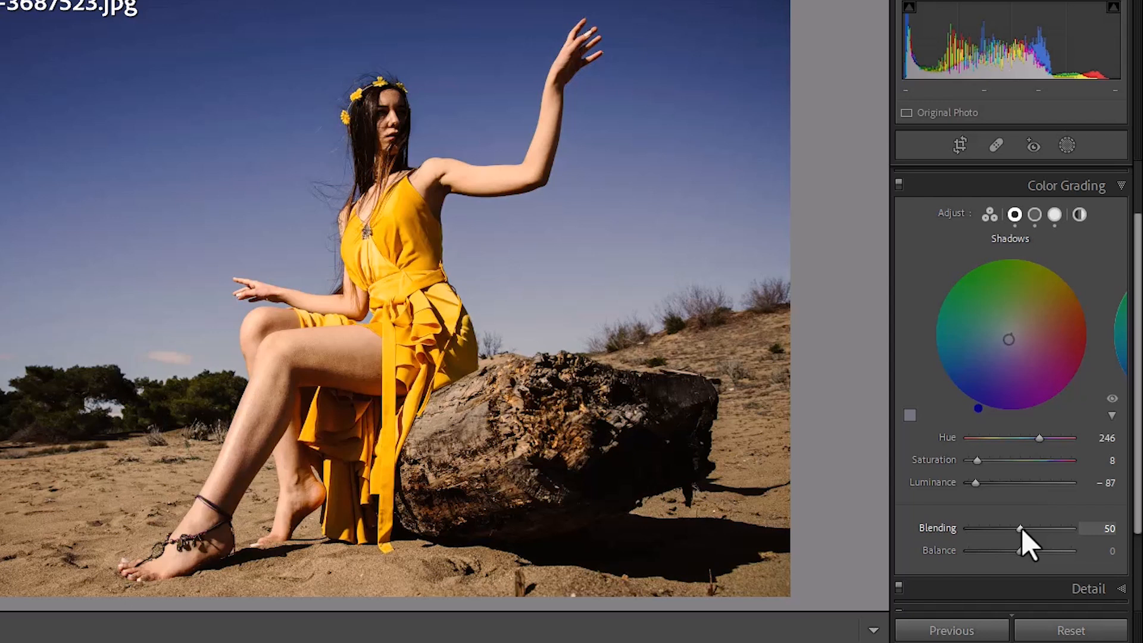
Set the color grading blending to 77 and the balance to -43.
drag(1022, 527, 999, 553)
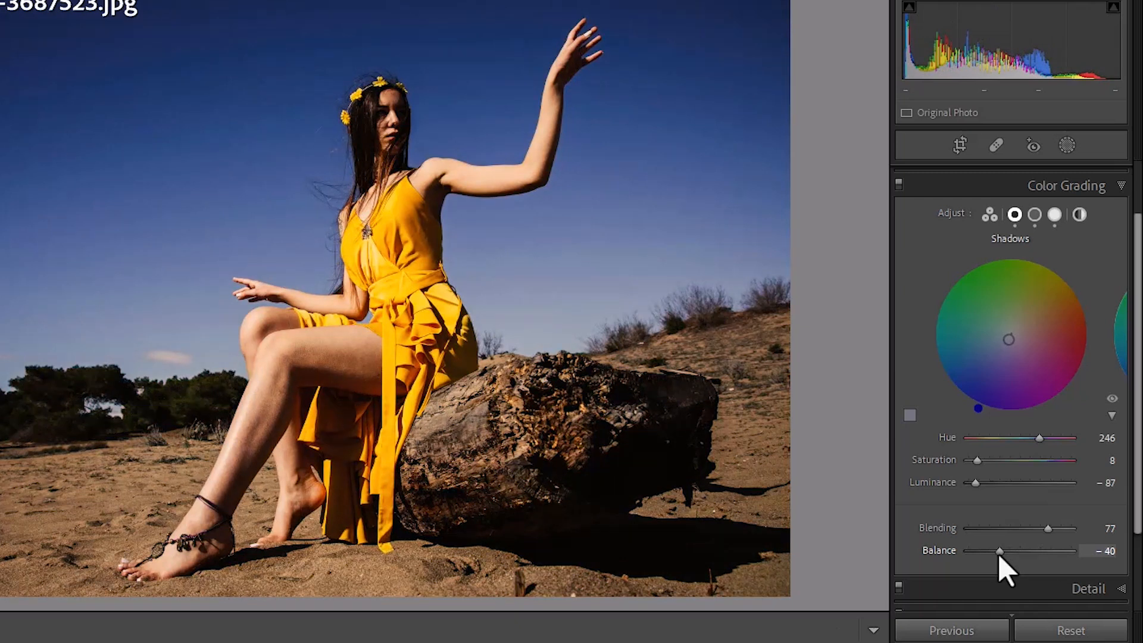
drag(999, 555, 997, 555)
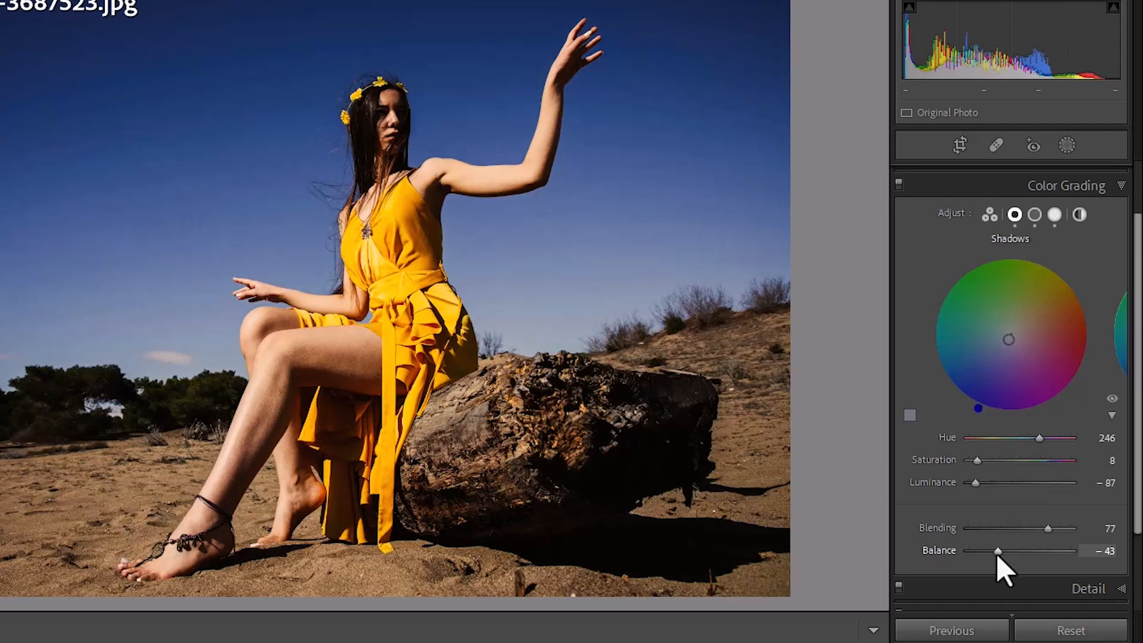
Compare the finished photo with its color grading turned off and back on.
click(899, 183)
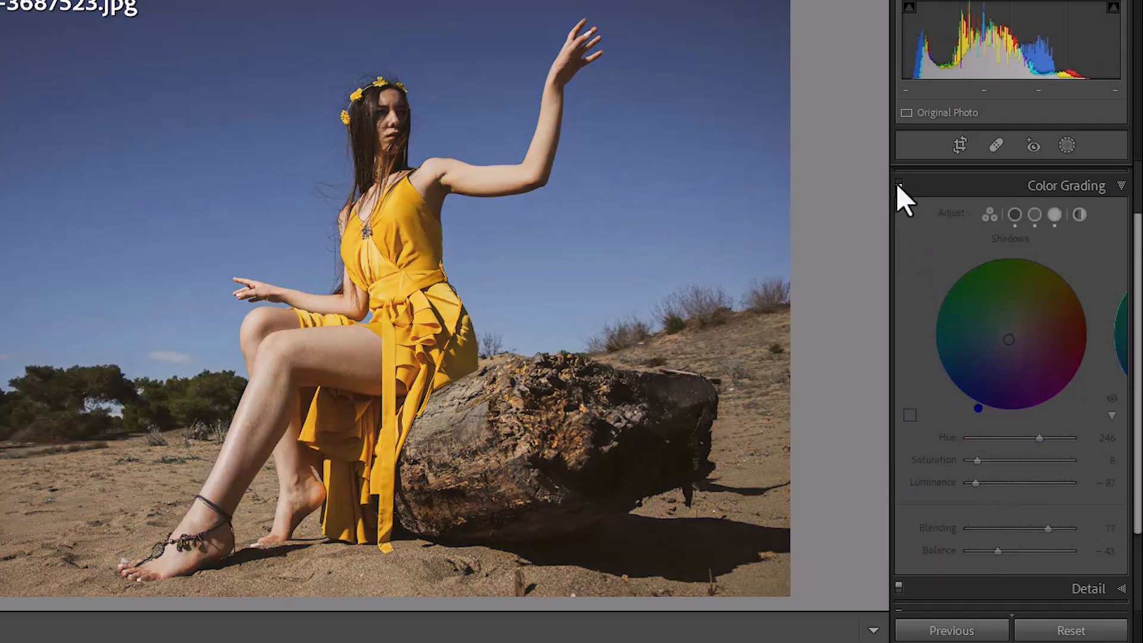
click(898, 183)
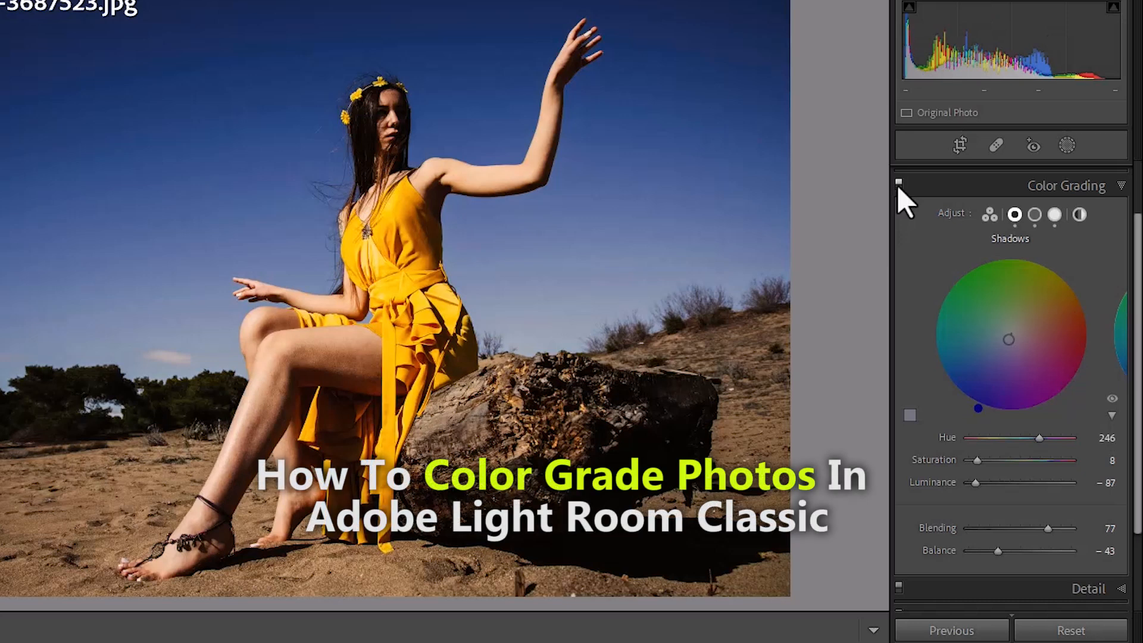